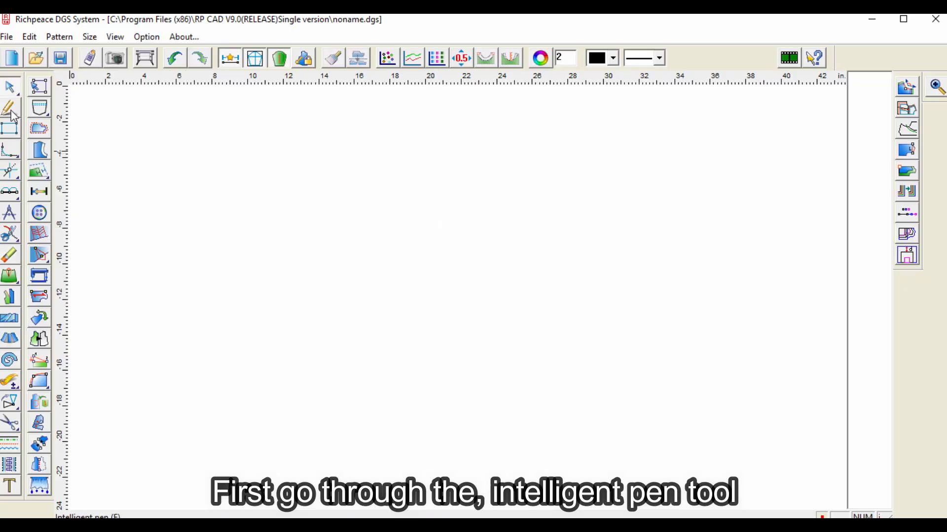
# With the intelligent pen, drag out a rectangle and size it 9 inches wide in the Rectangle dialog
pyautogui.click(10, 109)
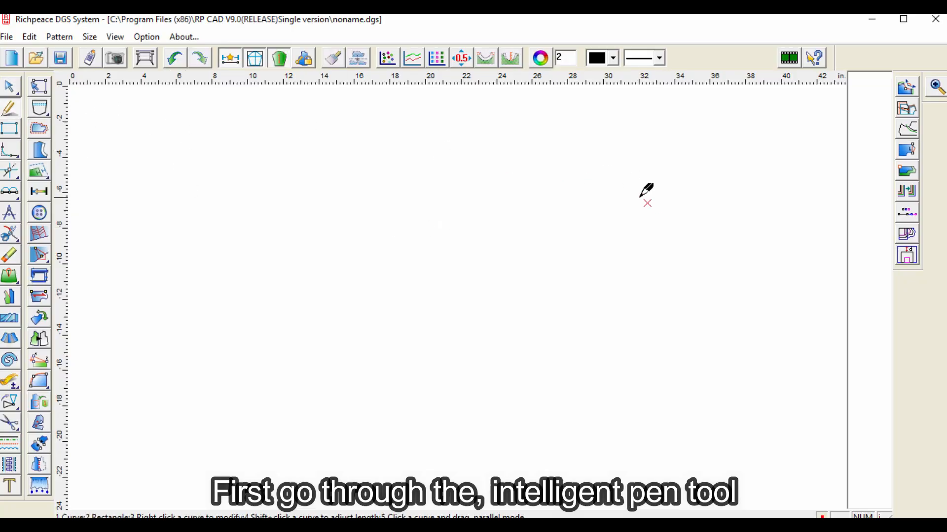
pyautogui.click(595, 120)
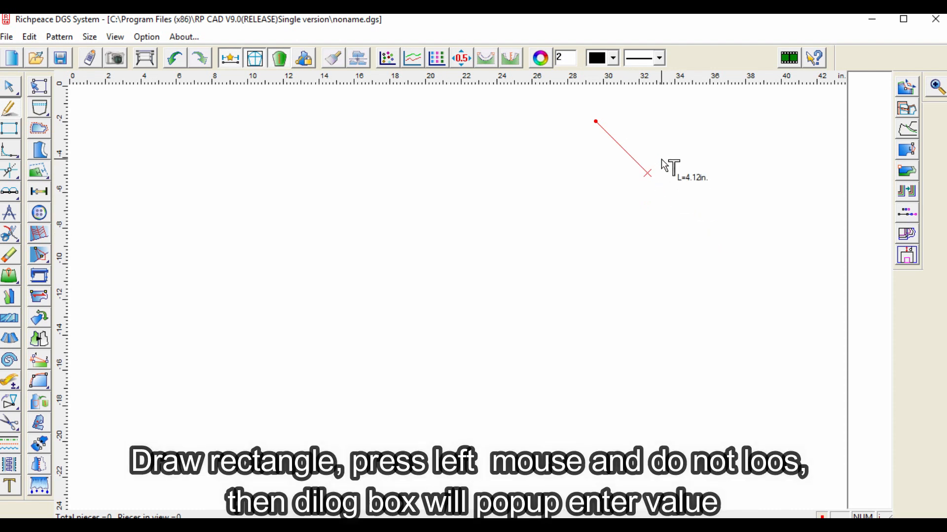
pyautogui.rightClick(654, 148)
pyautogui.moveTo(596, 117); pyautogui.dragTo(774, 353)
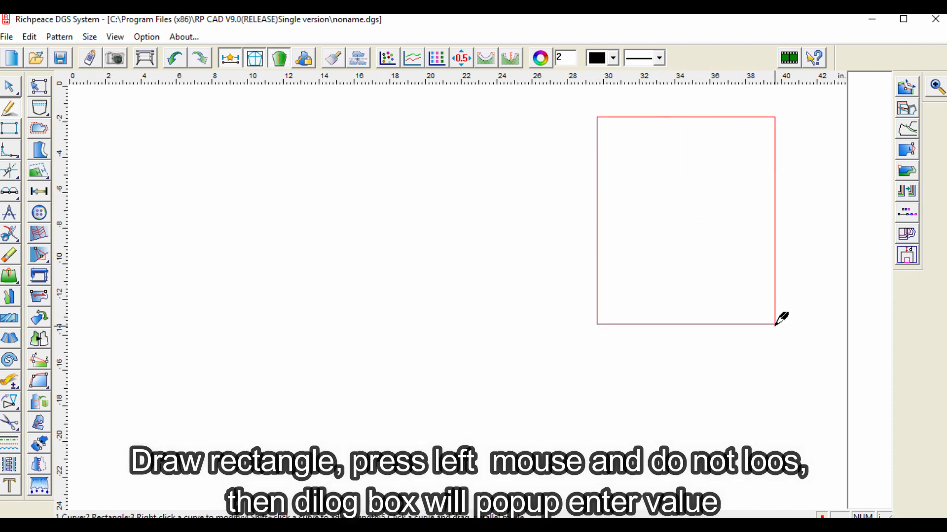
pyautogui.moveTo(658, 237); pyautogui.dragTo(399, 127)
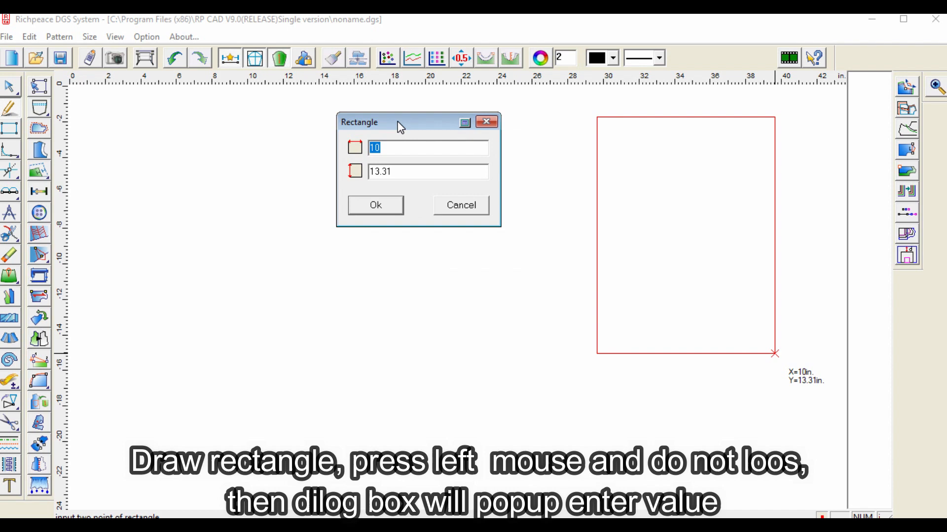
pyautogui.write('9')
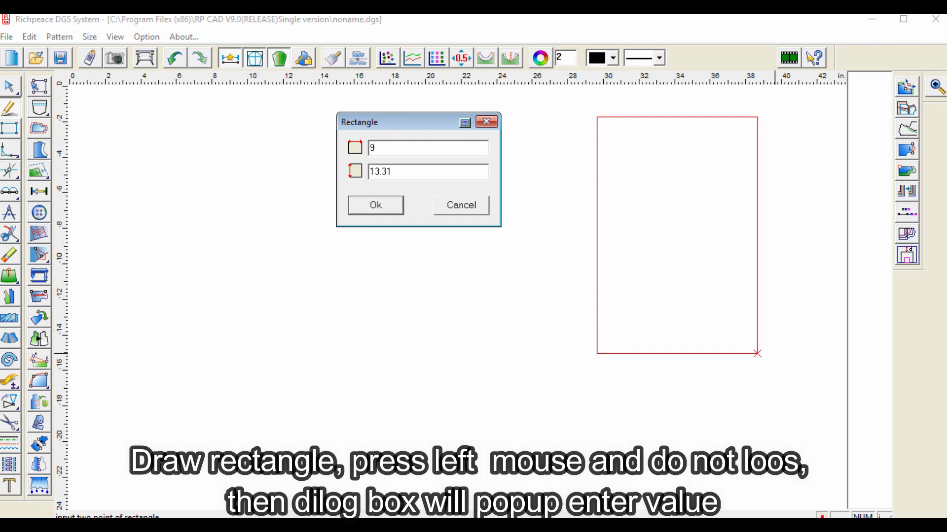
pyautogui.write('1')
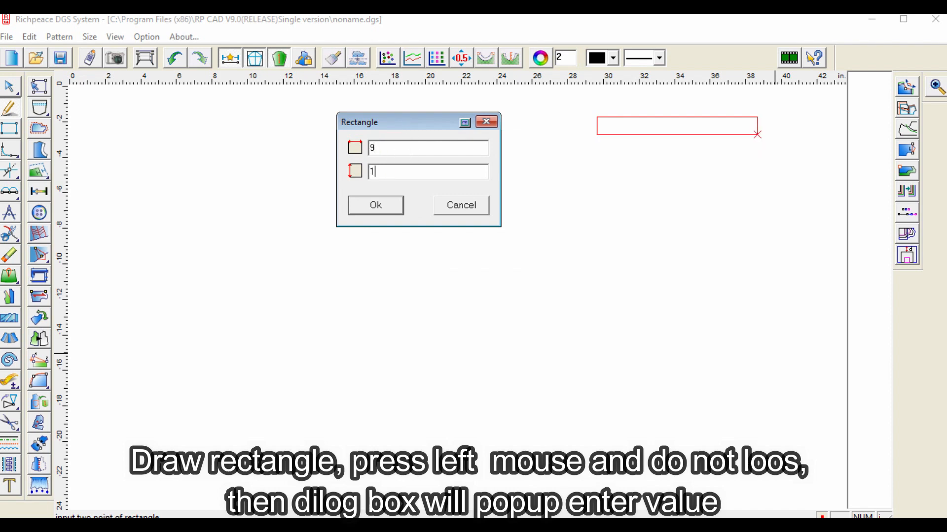
pyautogui.write('0')
pyautogui.press('Return')
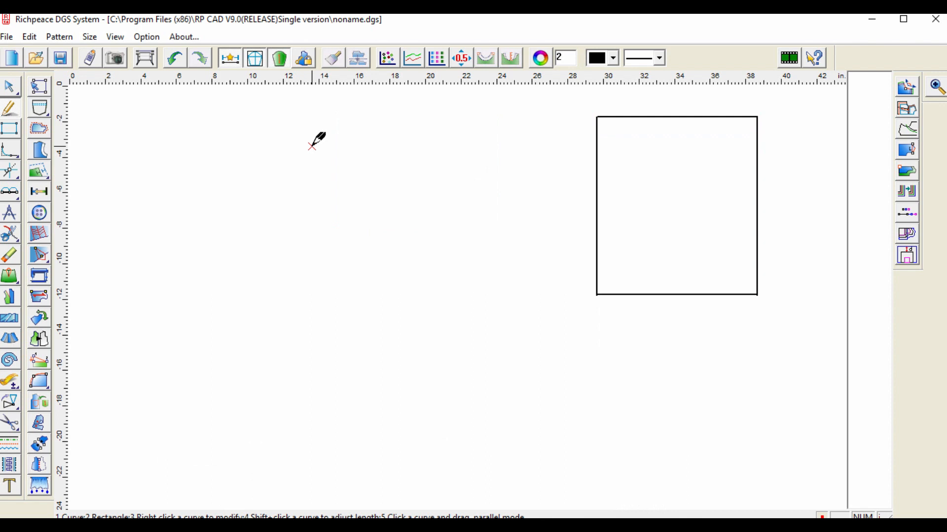
# Cut the top-right corner with a line from 3 inches along the top edge to 2 inches down the right edge
pyautogui.rightClick(736, 117)
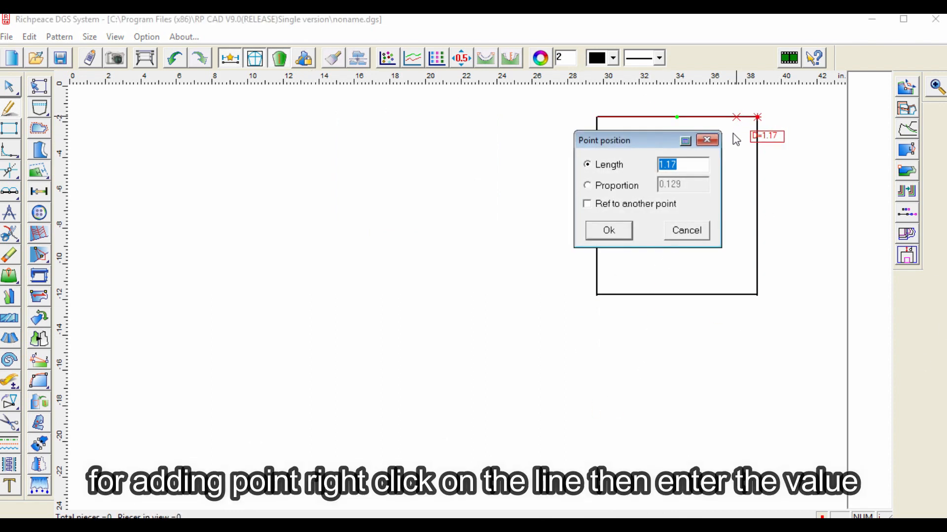
pyautogui.write('3')
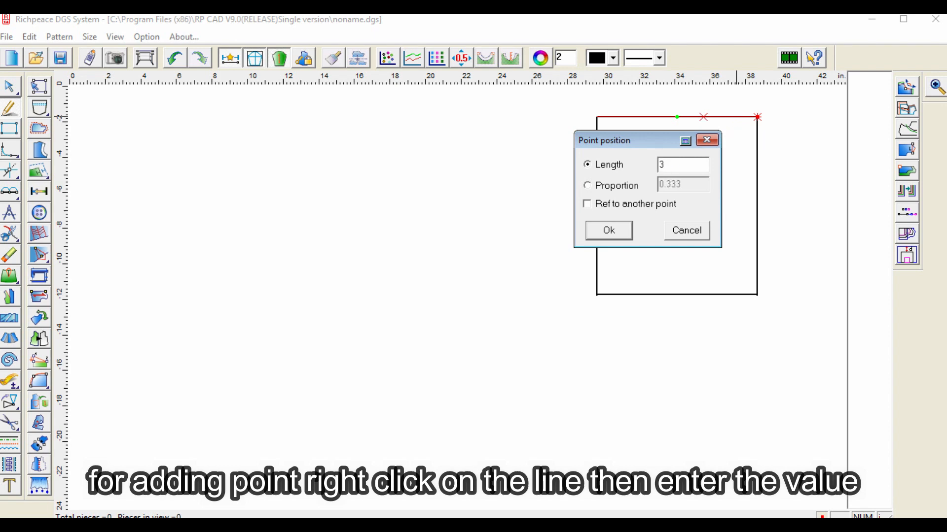
pyautogui.press('Return')
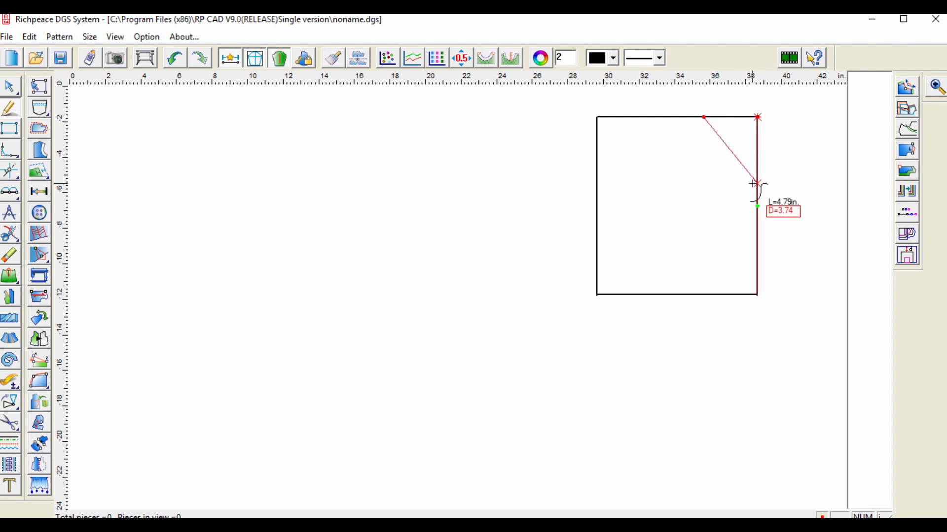
pyautogui.click(757, 132)
pyautogui.write('2')
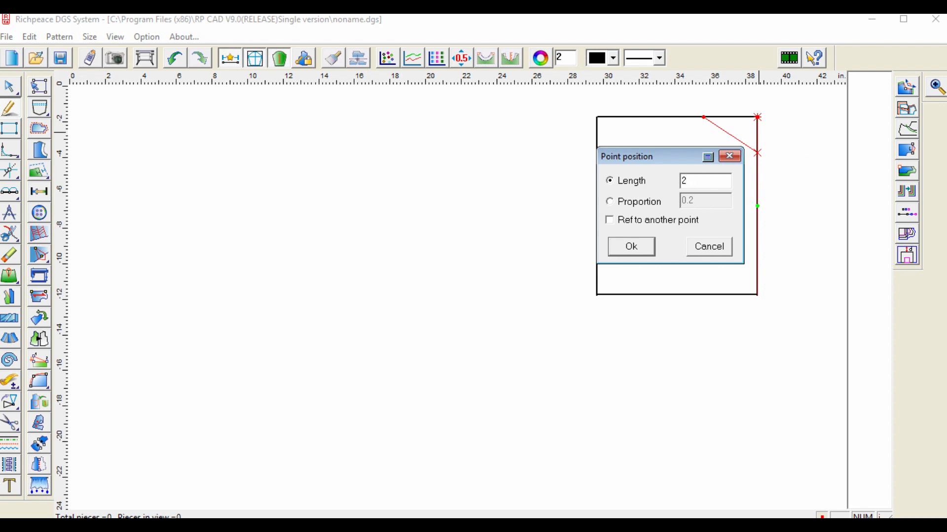
pyautogui.press('Return')
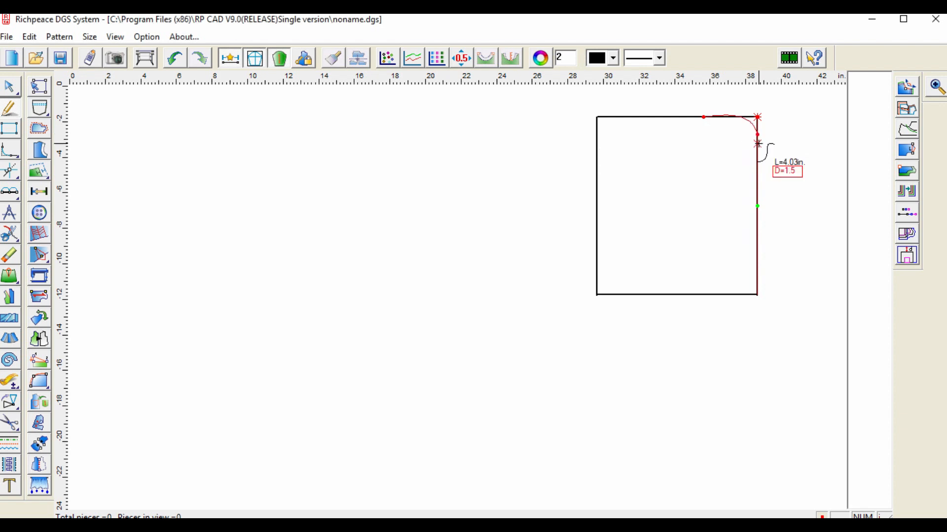
pyautogui.rightClick(784, 135)
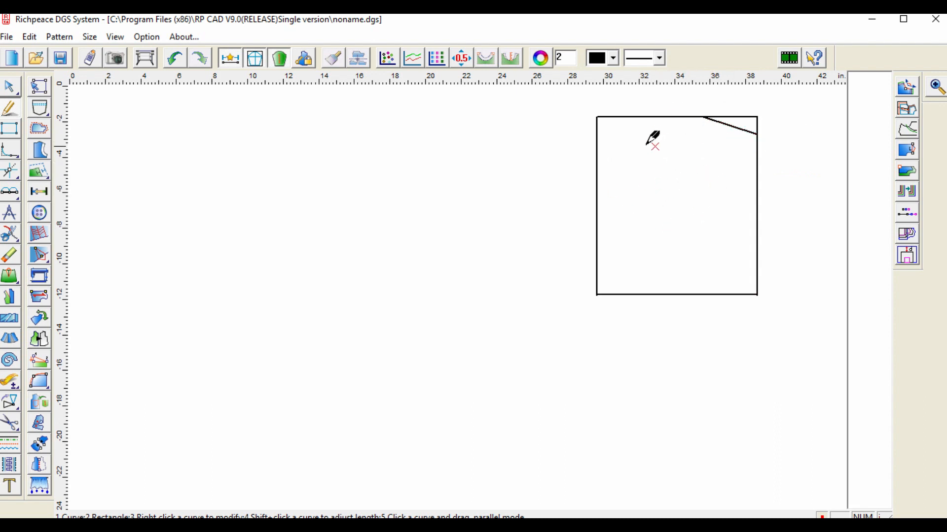
# Add a division line parallel to the top edge, 5 inches in
pyautogui.click(650, 117)
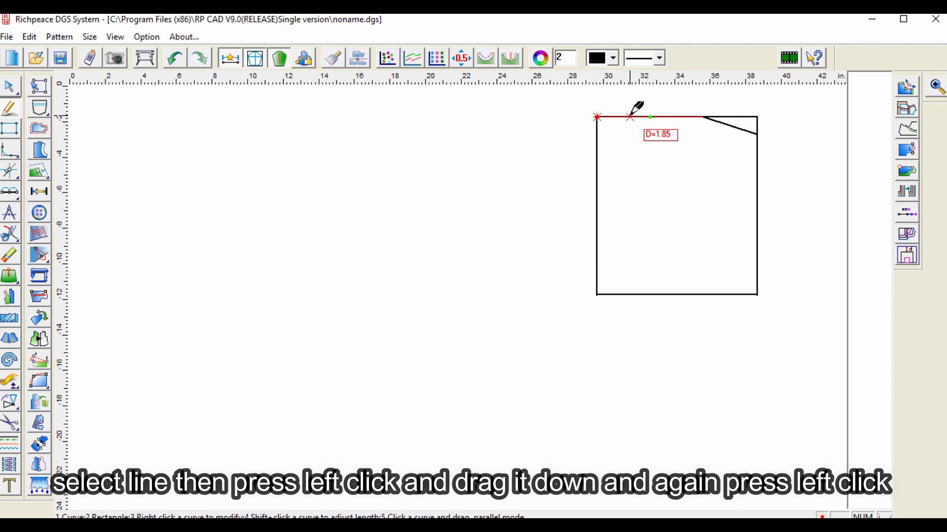
pyautogui.click(631, 116)
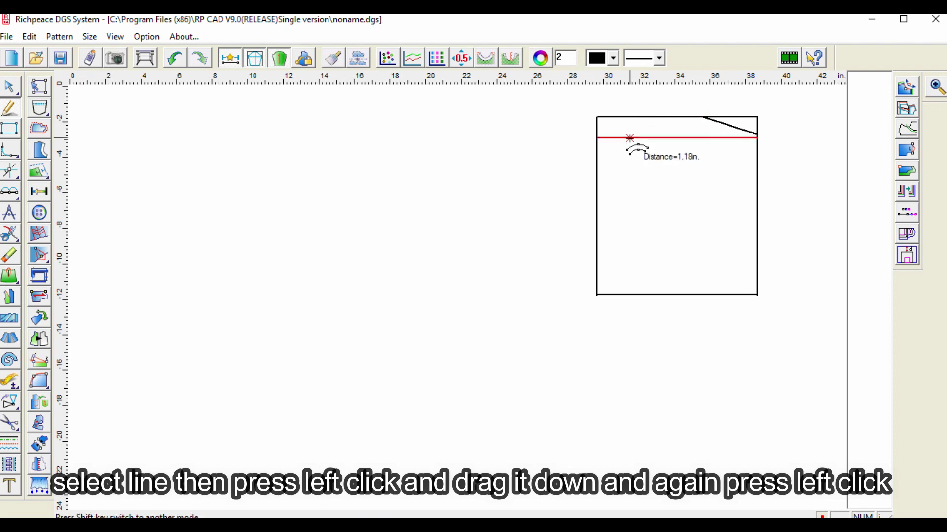
pyautogui.click(642, 164)
pyautogui.moveTo(565, 191); pyautogui.dragTo(461, 126)
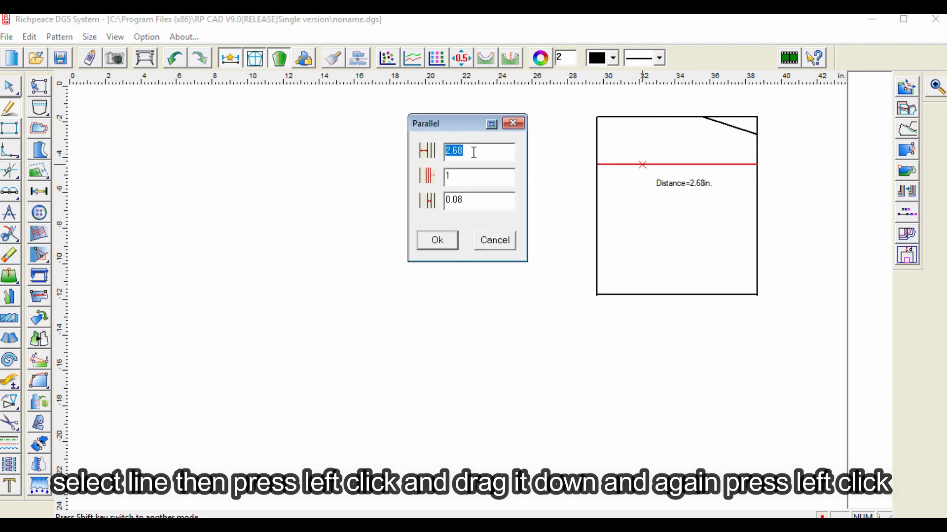
pyautogui.write('5')
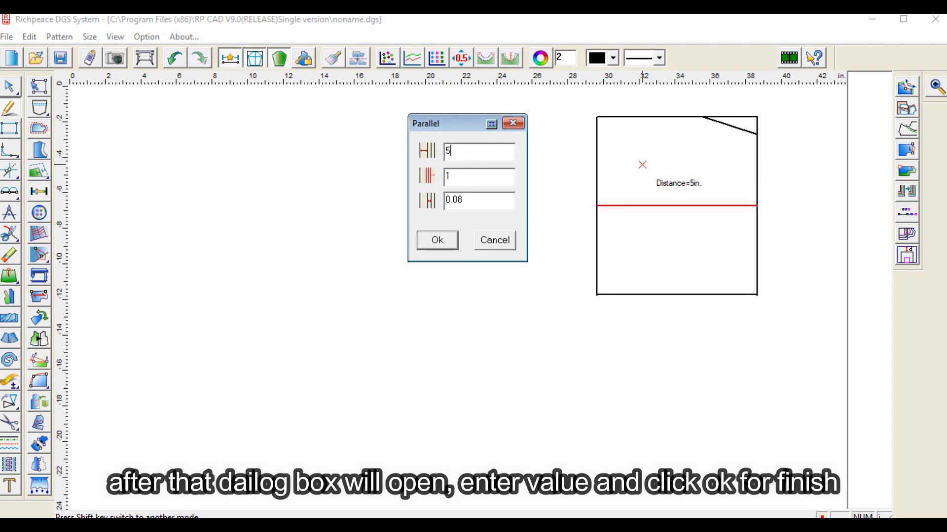
pyautogui.press('Return')
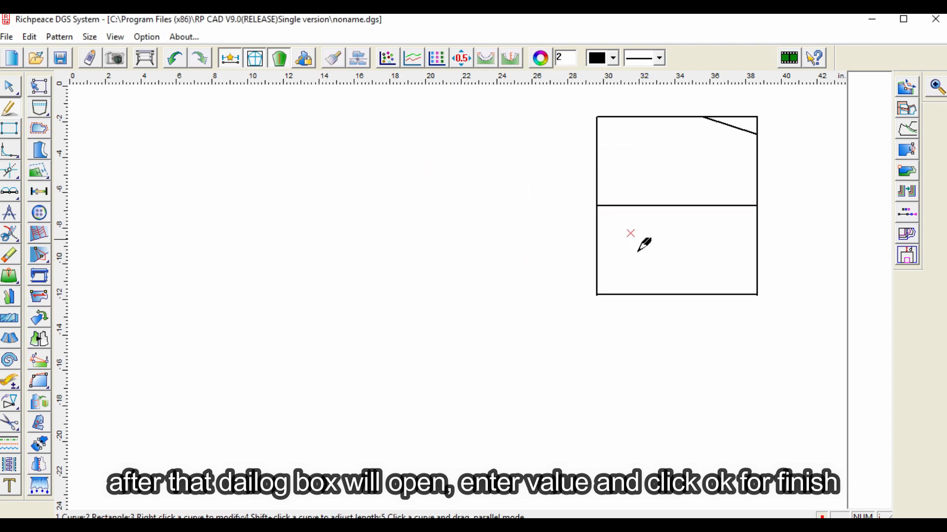
# Add a crossing division line parallel to the left edge, 2 inches in
pyautogui.moveTo(597, 267); pyautogui.dragTo(632, 267)
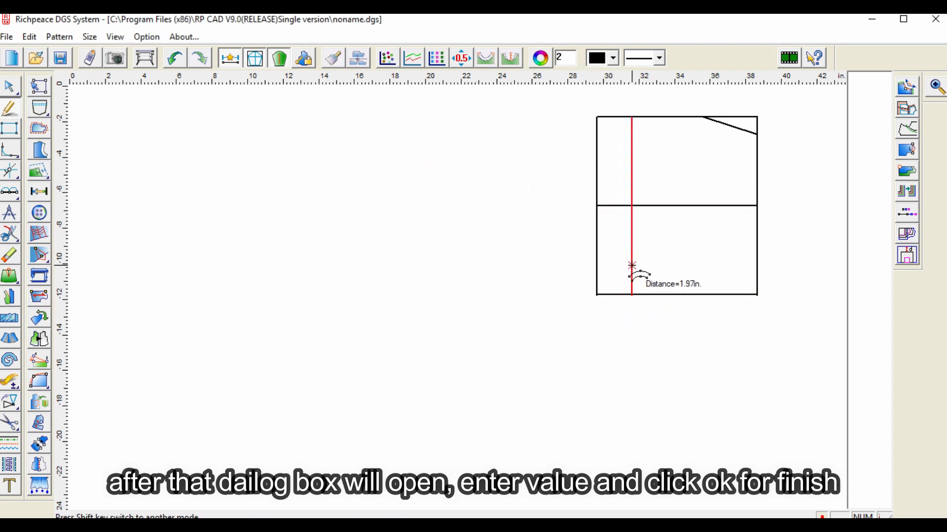
pyautogui.click(623, 268)
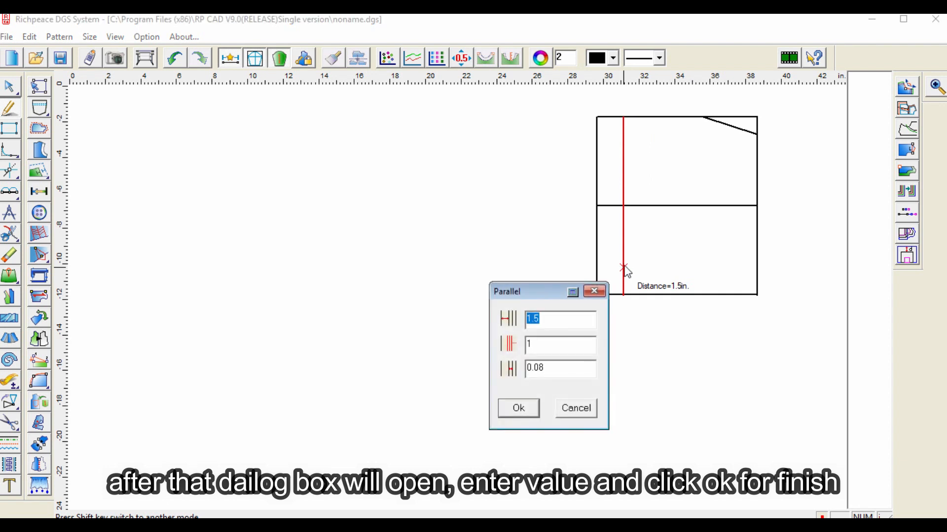
pyautogui.write('2')
pyautogui.press('Return')
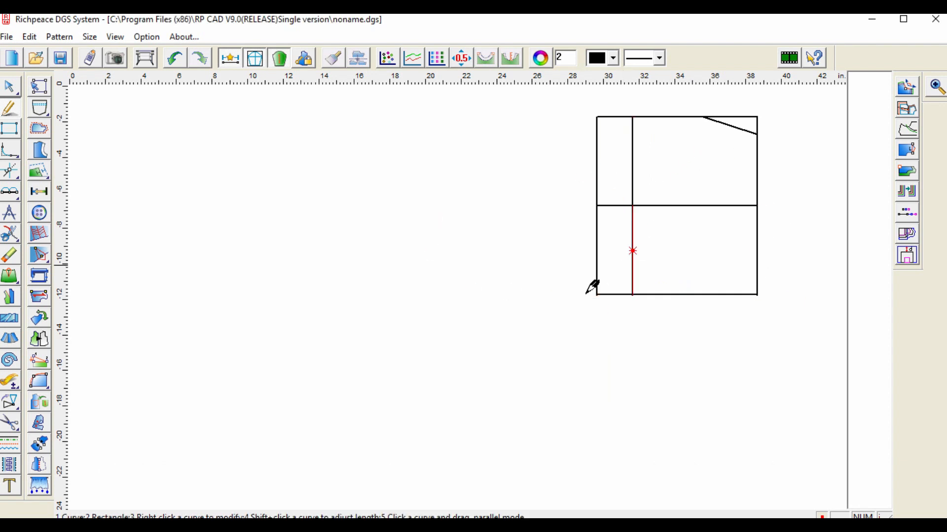
pyautogui.click(167, 134)
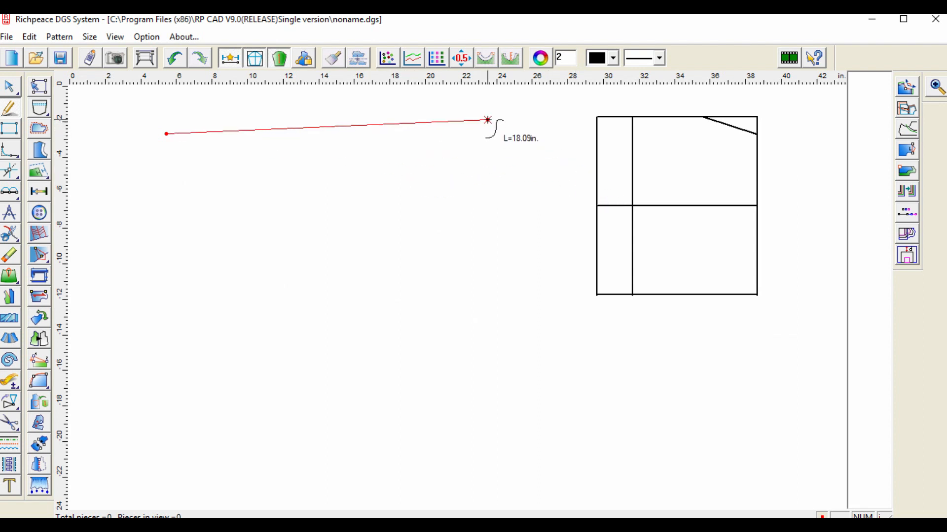
# Finish a slightly sloping straight line at upper left, accepting its length and angle
pyautogui.click(488, 119)
pyautogui.rightClick(524, 132)
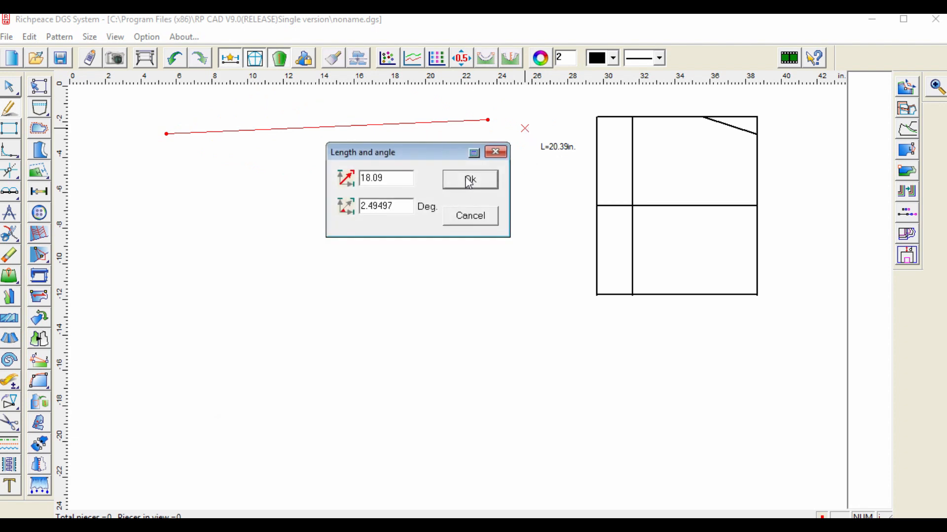
pyautogui.press('Return')
# Draw a horizontal line beneath it and set its length to 15 inches
pyautogui.click(166, 163)
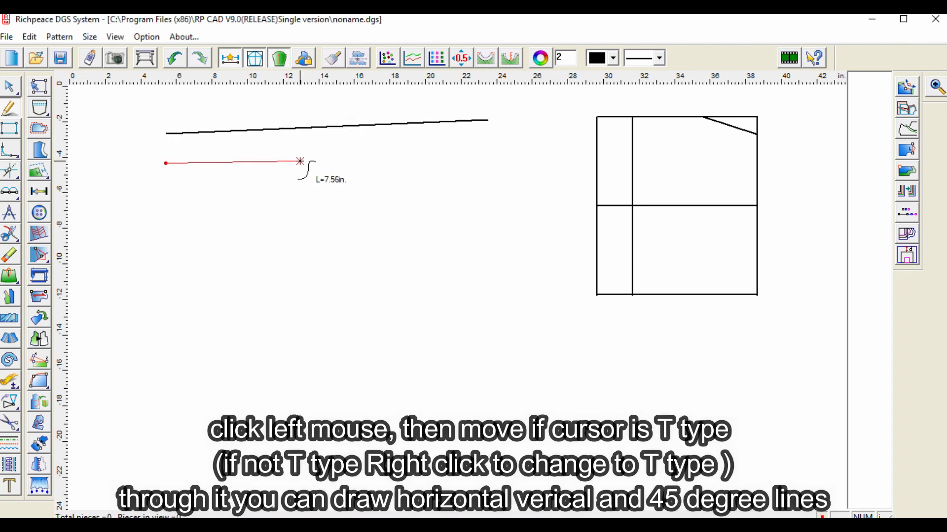
pyautogui.click(483, 163)
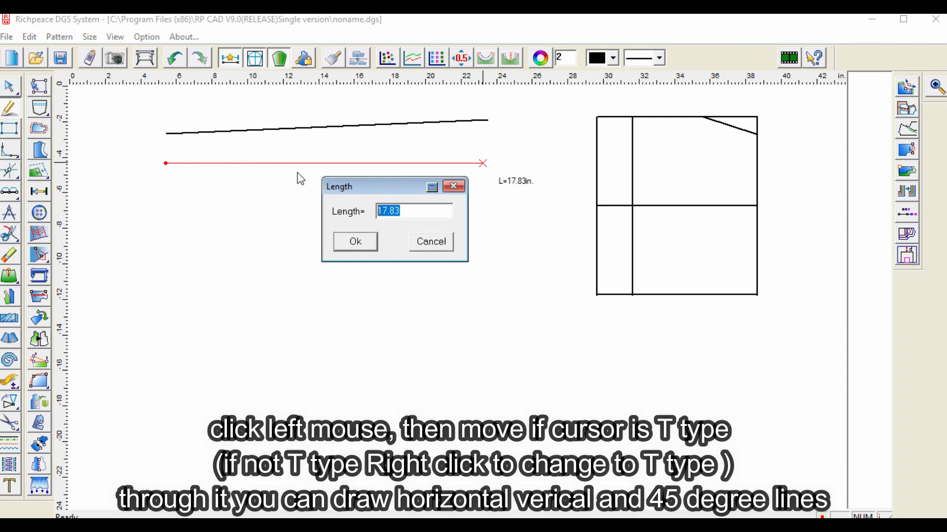
pyautogui.write('15')
pyautogui.press('Return')
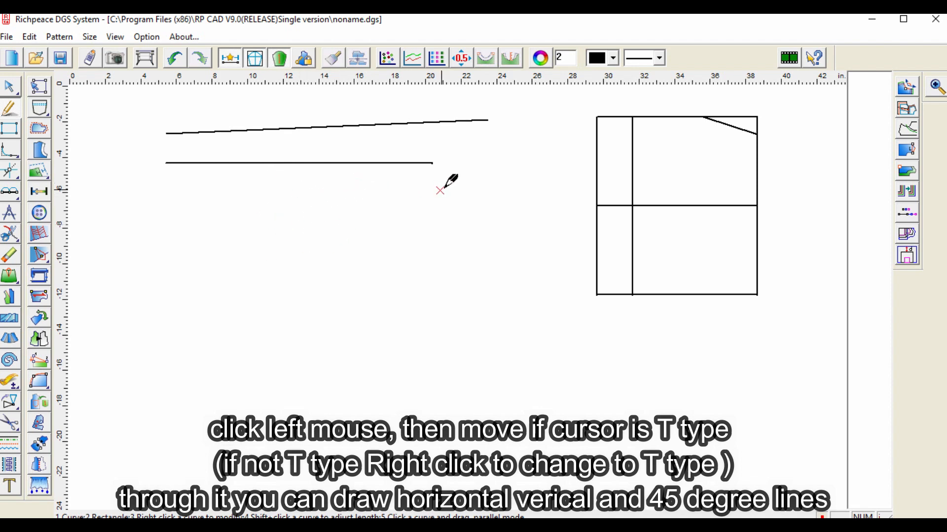
# Draw a vertical line at the 15-inch line's right end and trim both into a right-angle corner
pyautogui.click(411, 148)
pyautogui.click(419, 320)
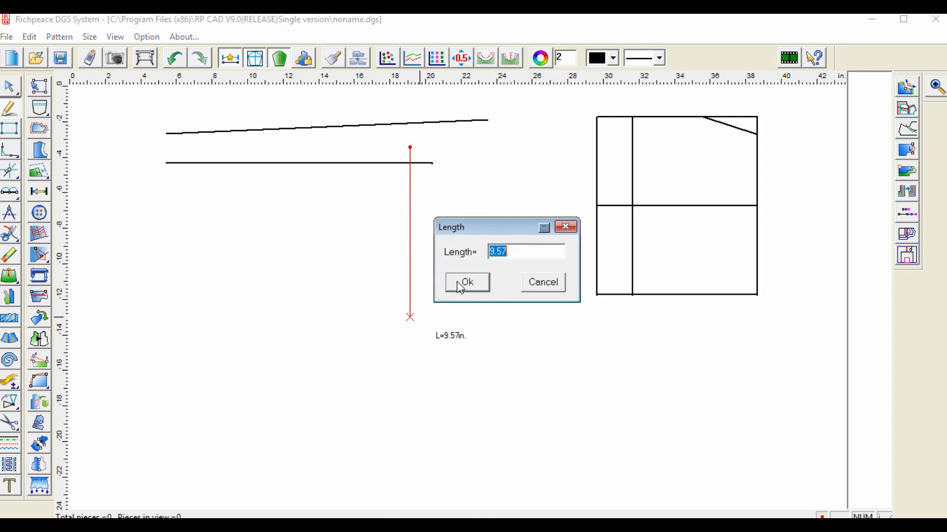
pyautogui.click(469, 286)
pyautogui.moveTo(376, 142); pyautogui.dragTo(471, 235)
pyautogui.rightClick(418, 196)
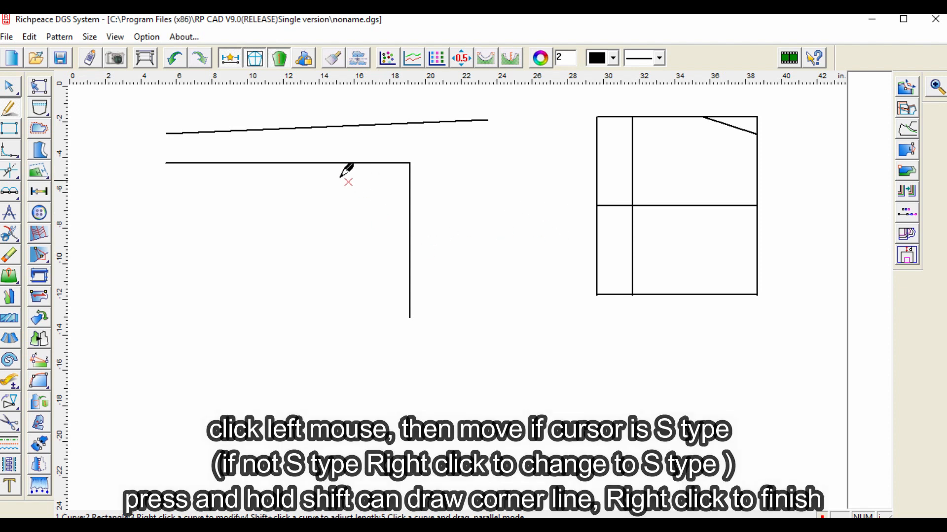
# Draw a wavy S-curve through four points across the lower canvas and finish it
pyautogui.click(160, 346)
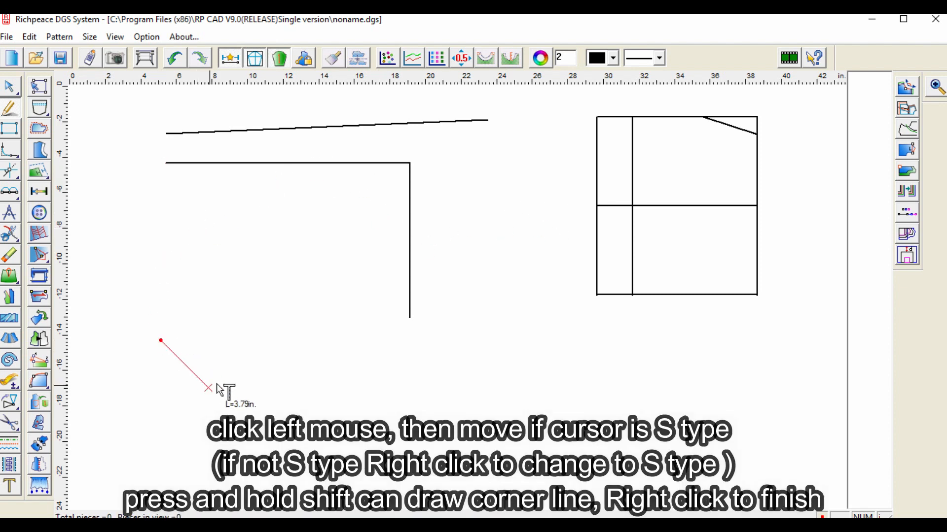
pyautogui.click(208, 381)
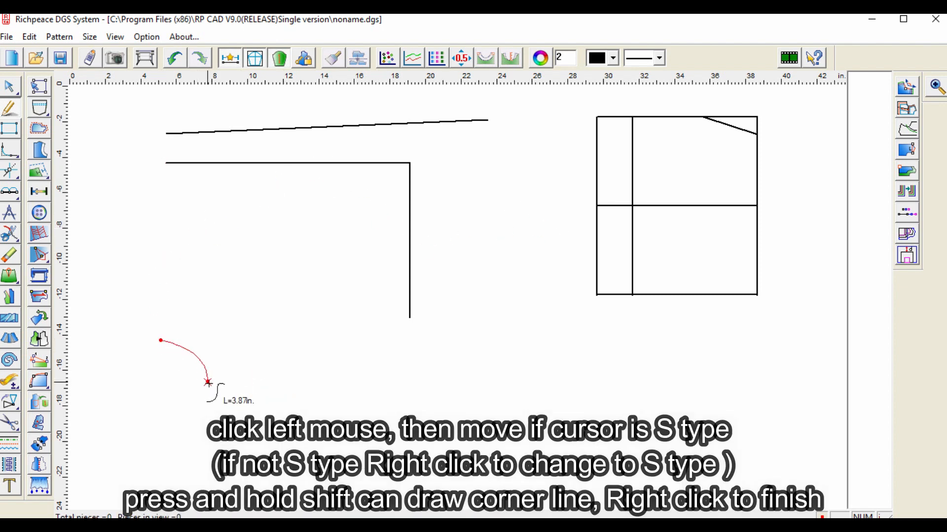
pyautogui.click(308, 343)
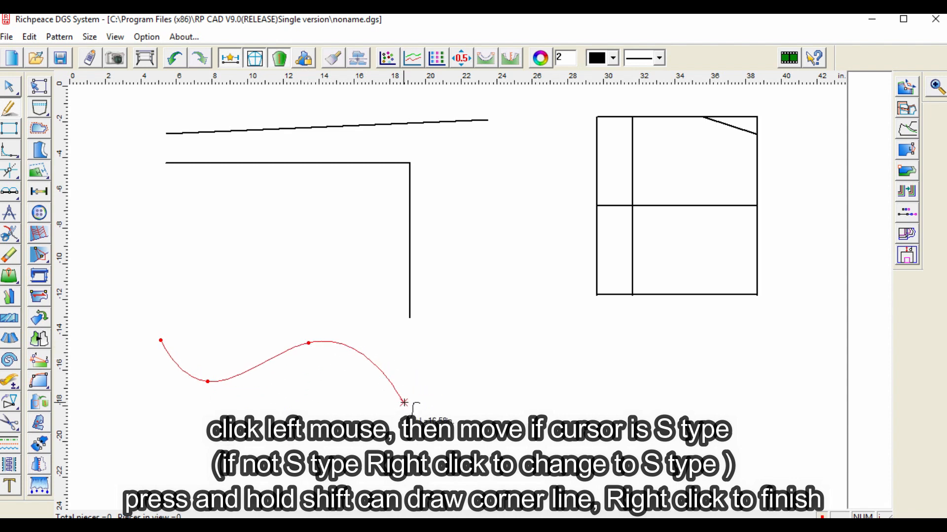
pyautogui.click(407, 402)
pyautogui.rightClick(516, 339)
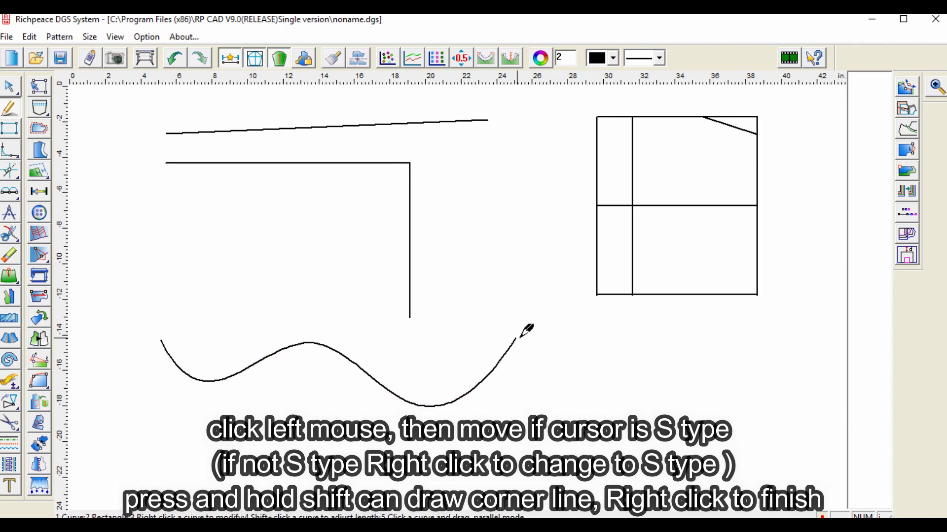